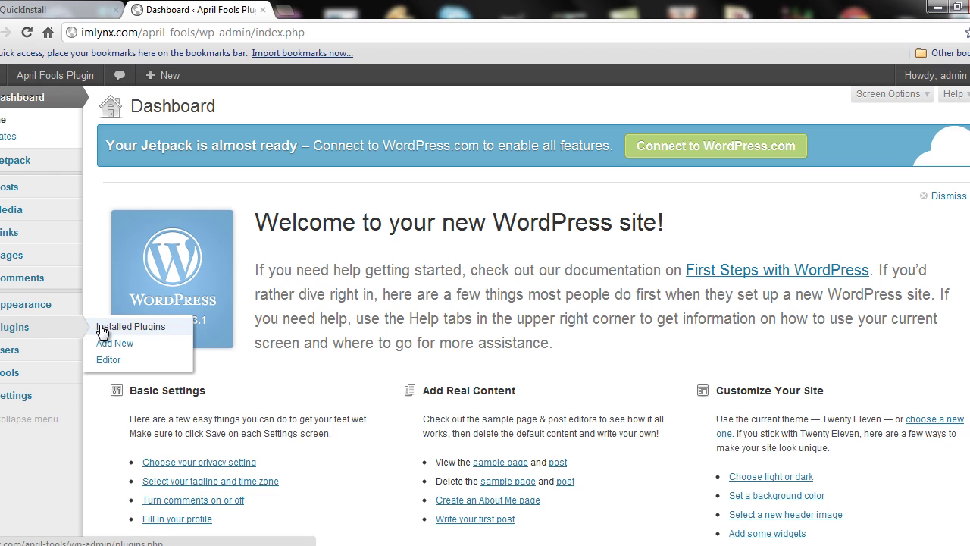
Upload Viral-Prank-Plugin.zip through Plugins > Add New > Upload and install it.
click(101, 349)
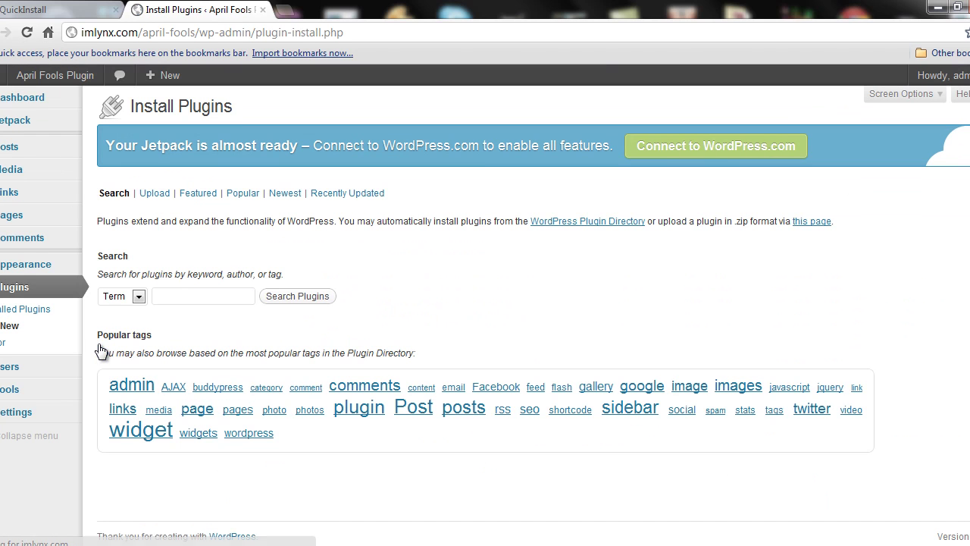
click(154, 193)
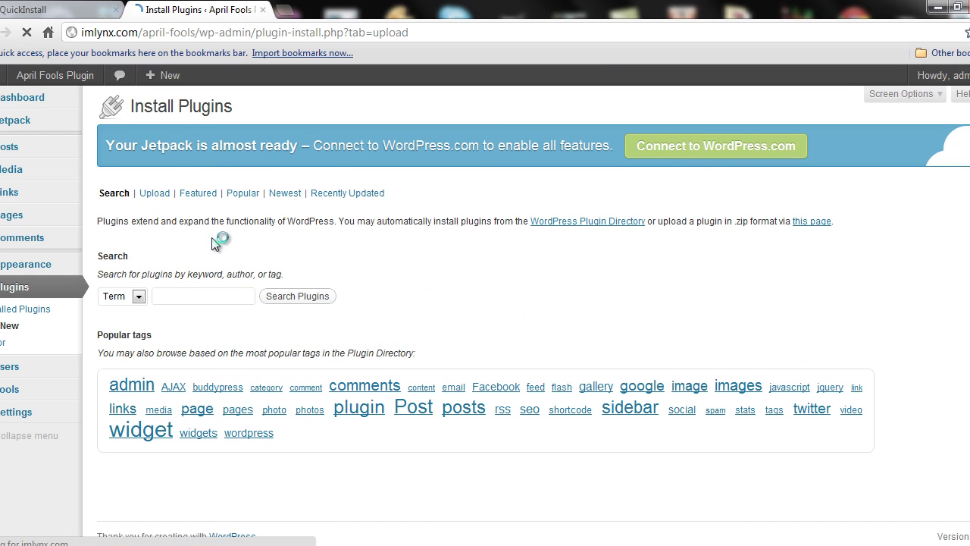
click(147, 276)
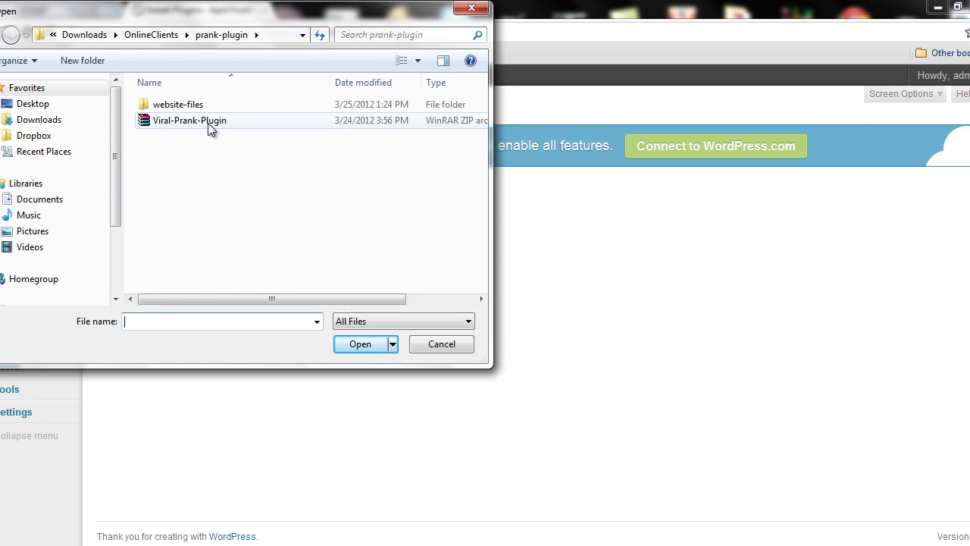
click(207, 121)
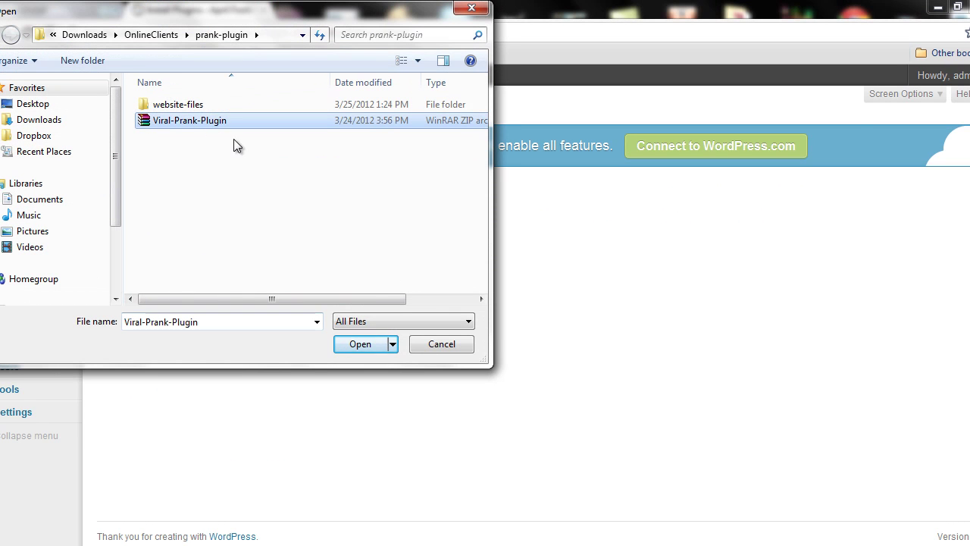
click(353, 345)
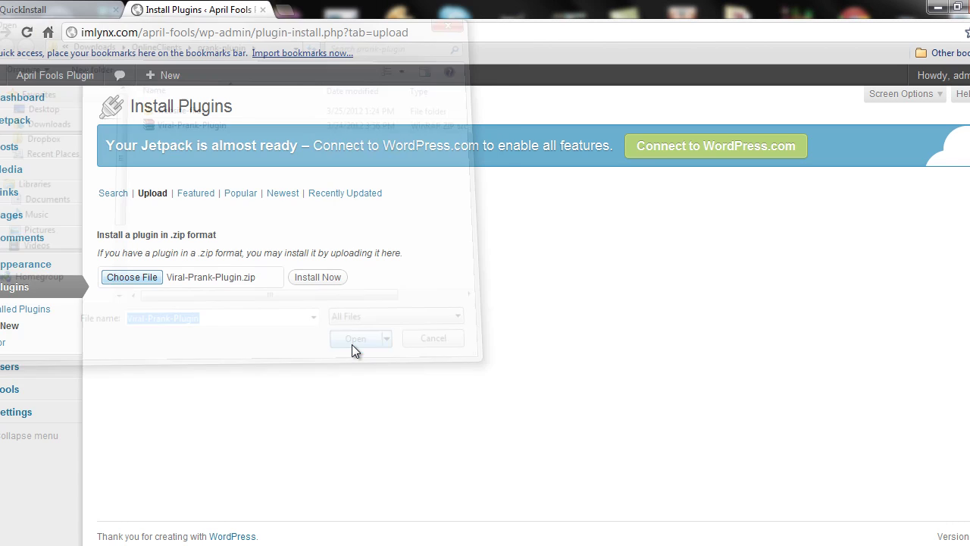
click(320, 277)
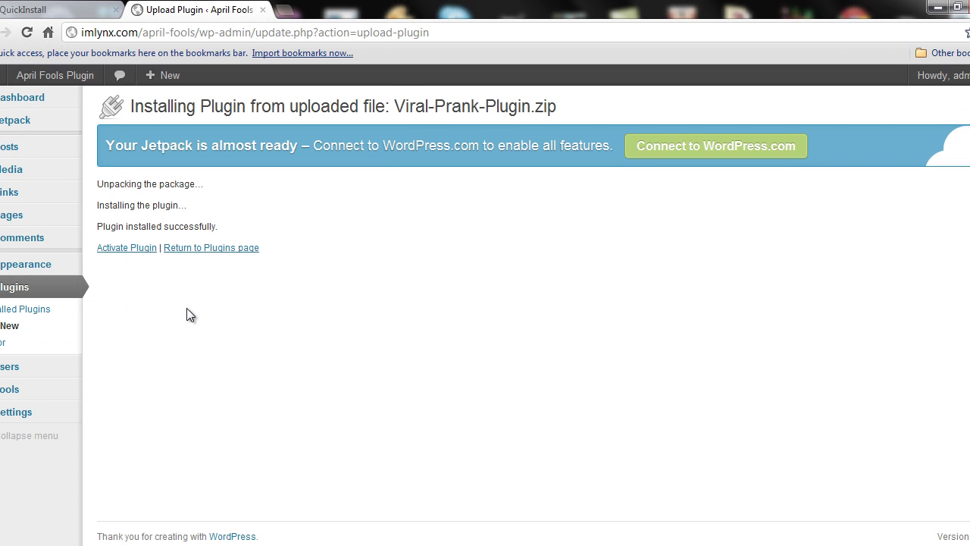
Activate the Viral Prank Plugin, view the live site in a new tab, then restore it.
click(125, 249)
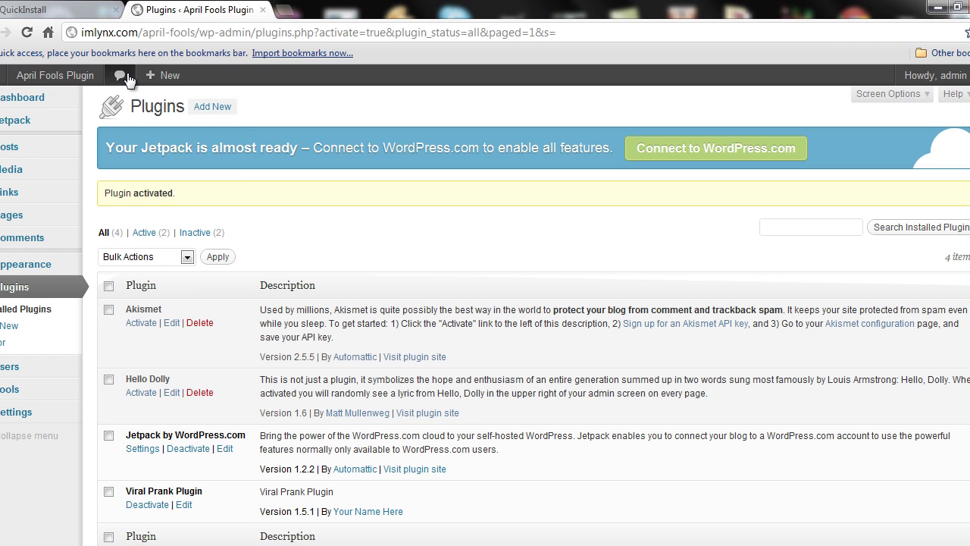
mouse_move(55, 75)
right_click(67, 77)
click(93, 87)
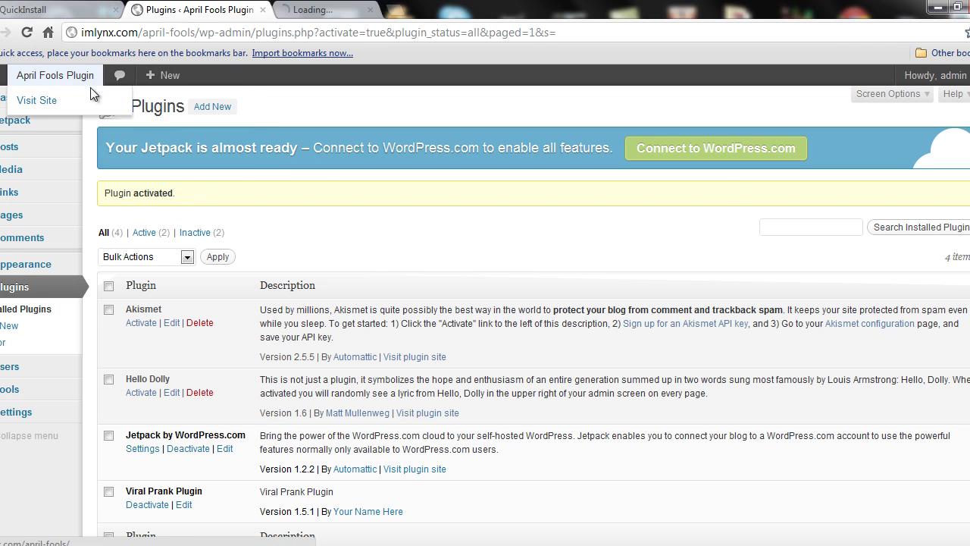
click(341, 9)
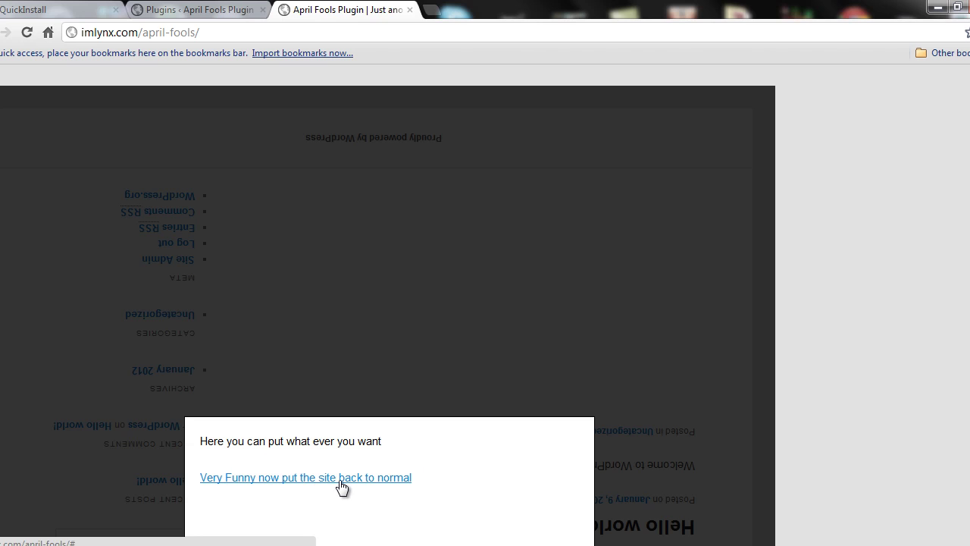
click(292, 479)
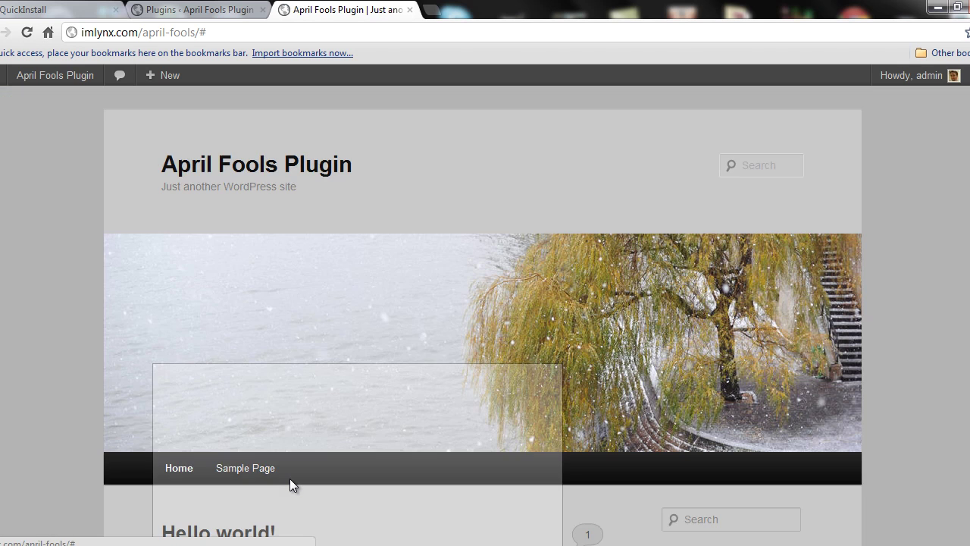
Delete all example text from the Sample Page and open the Upload/Insert media window.
click(410, 9)
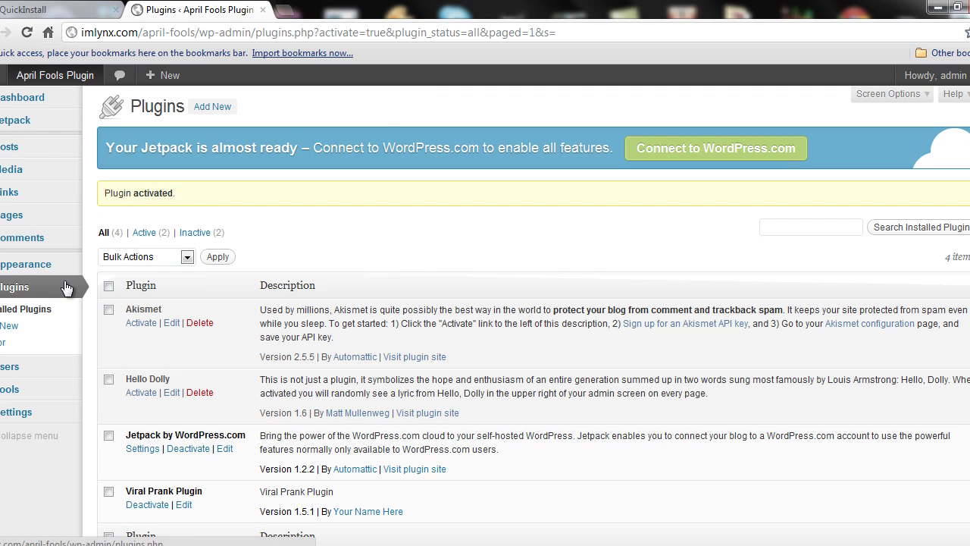
mouse_move(23, 214)
click(119, 215)
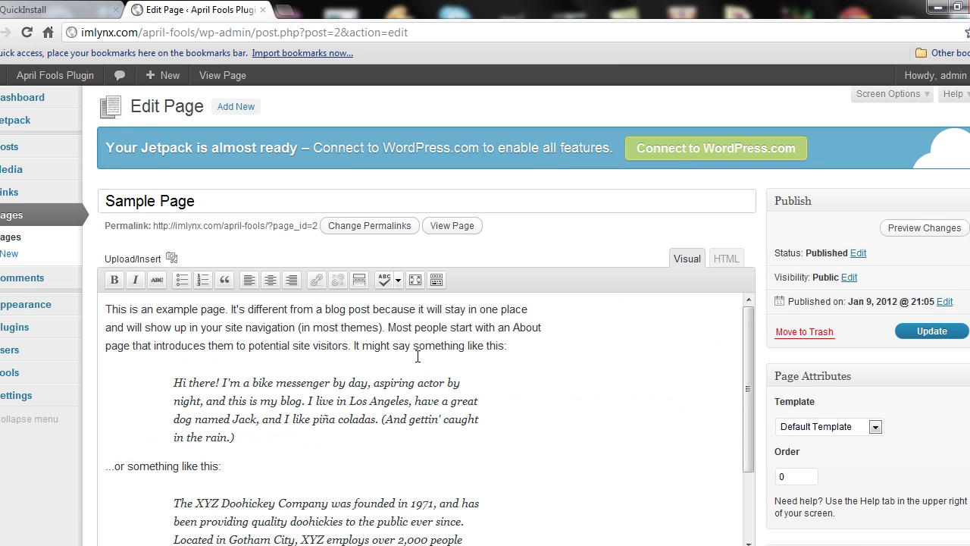
key(ctrl+a)
key(Delete)
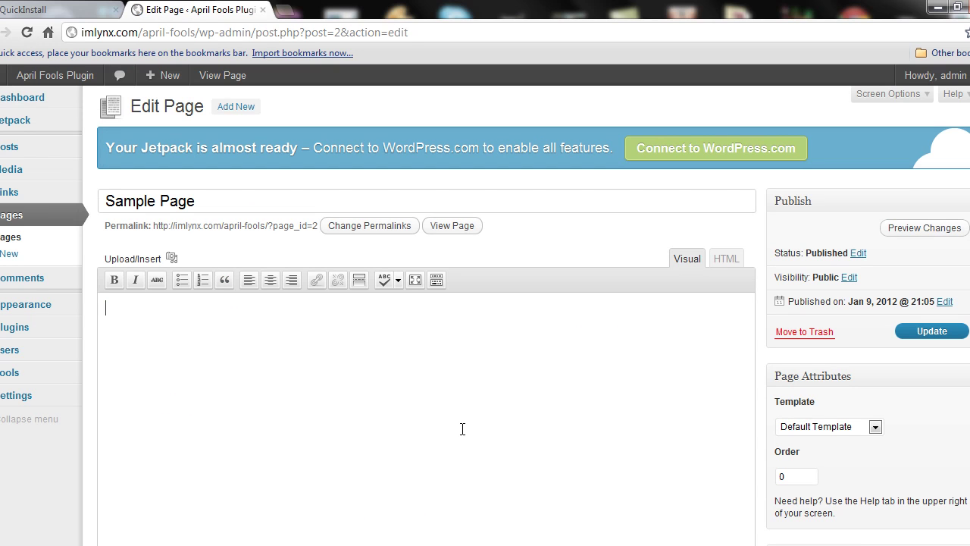
click(172, 259)
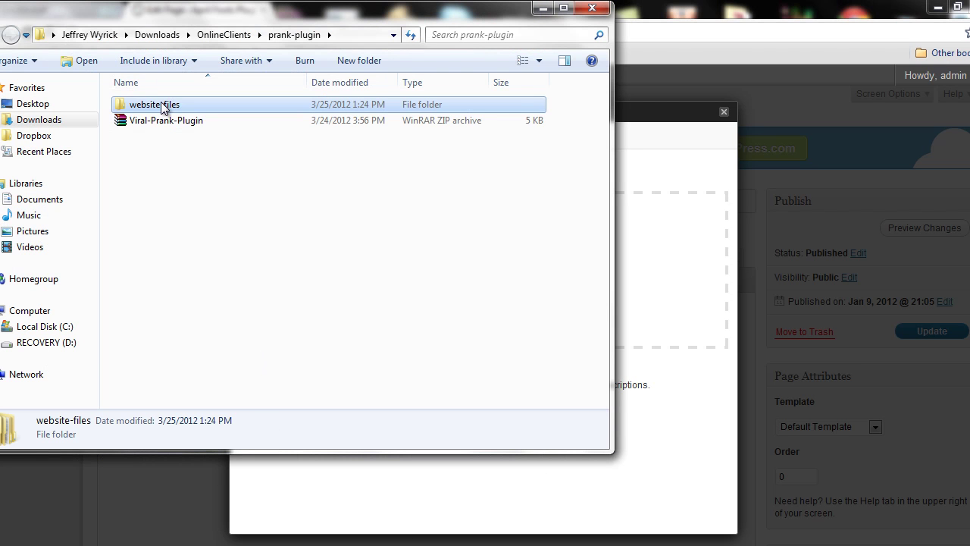
Drag up-our-buttom-line from website-files > bonuses into the Add Media drop area.
double_click(162, 106)
double_click(156, 108)
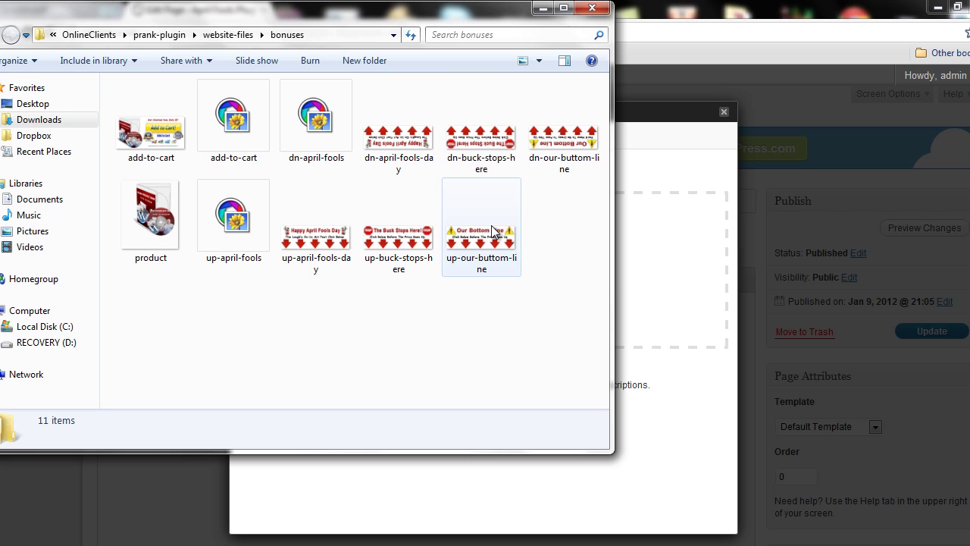
mouse_move(481, 228)
drag(491, 231, 656, 285)
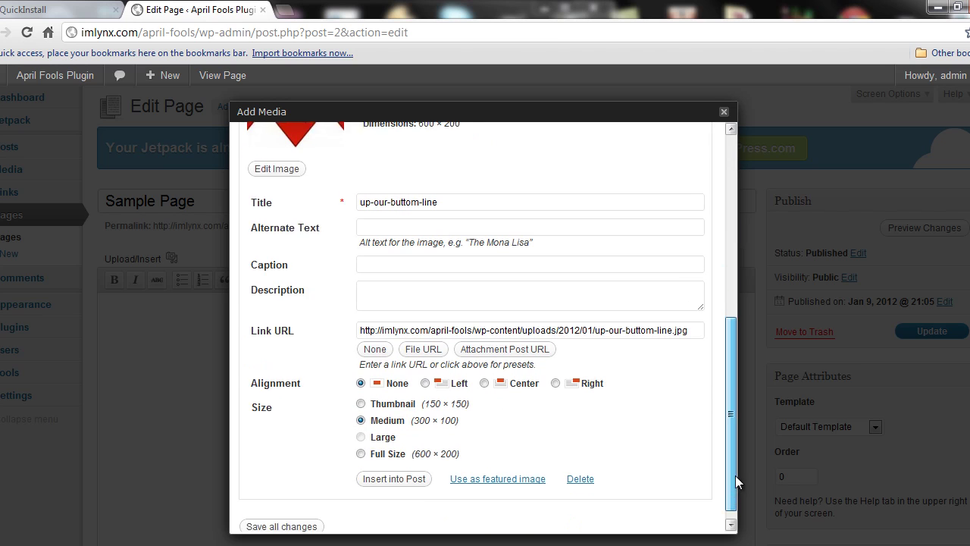
Insert the uploaded banner into the page at full size with its link URL cleared.
drag(727, 299, 733, 506)
click(626, 318)
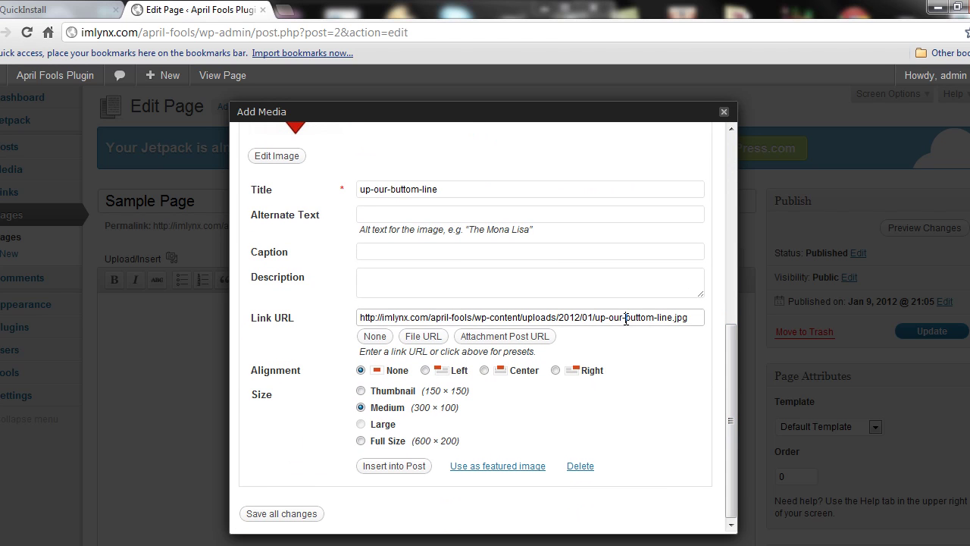
key(ctrl+a)
key(BackSpace)
click(390, 441)
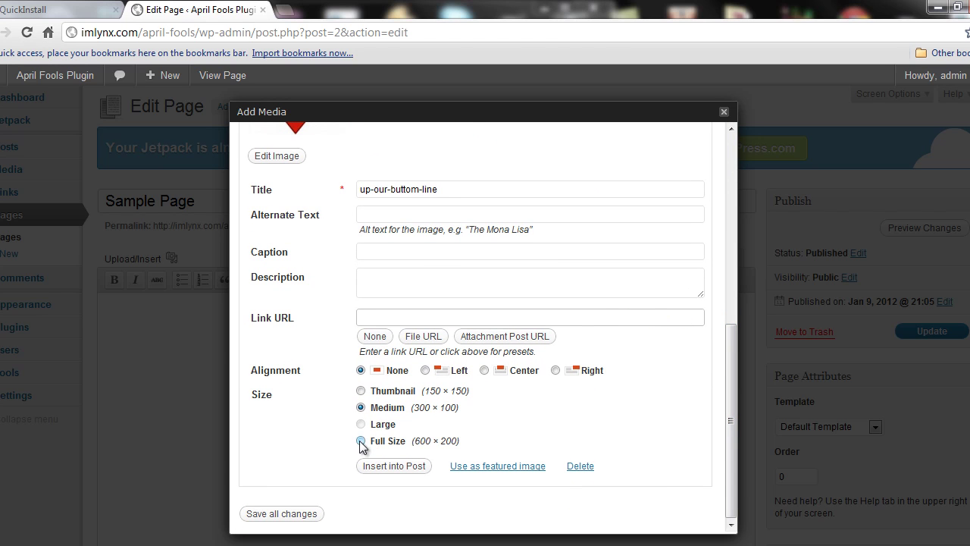
click(396, 466)
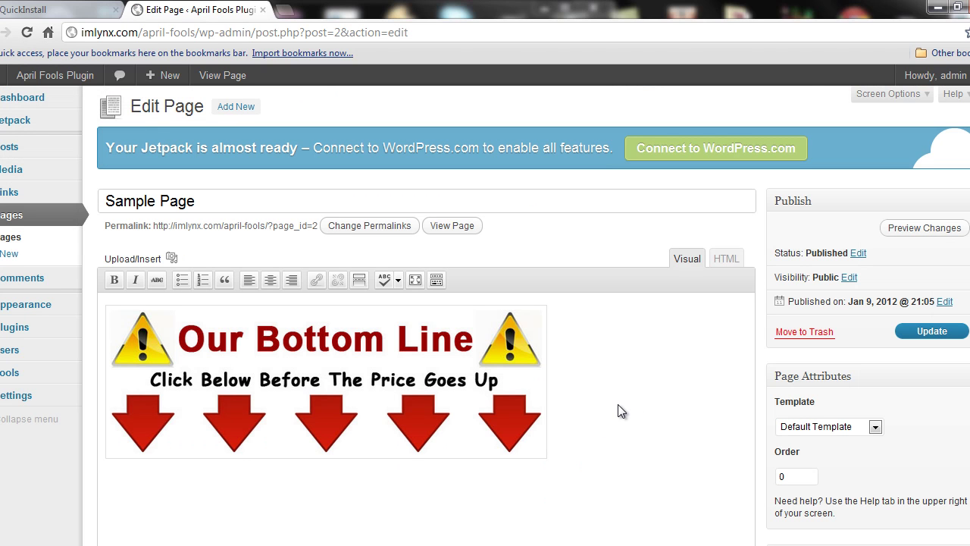
Upload the $7 add-to-cart image and insert it into the page without a link.
click(171, 257)
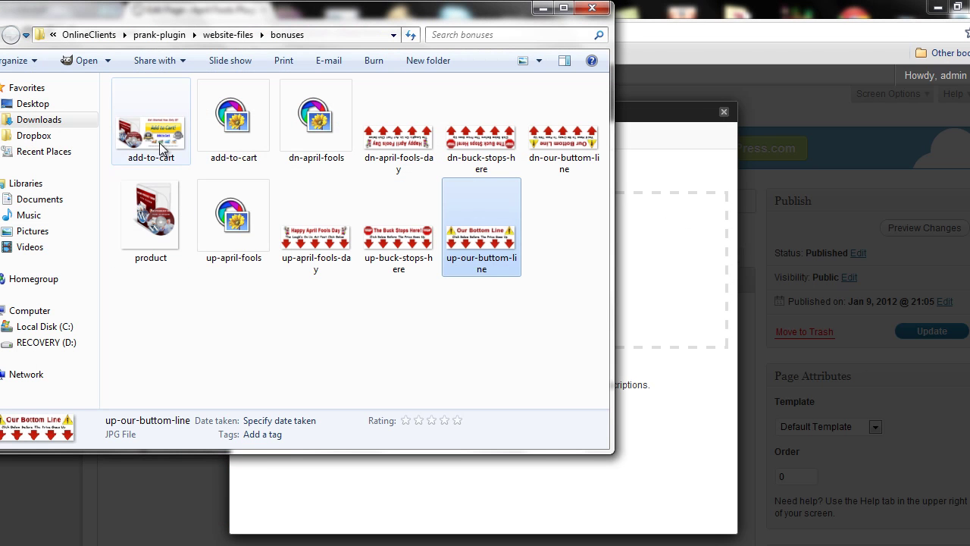
drag(151, 125, 656, 289)
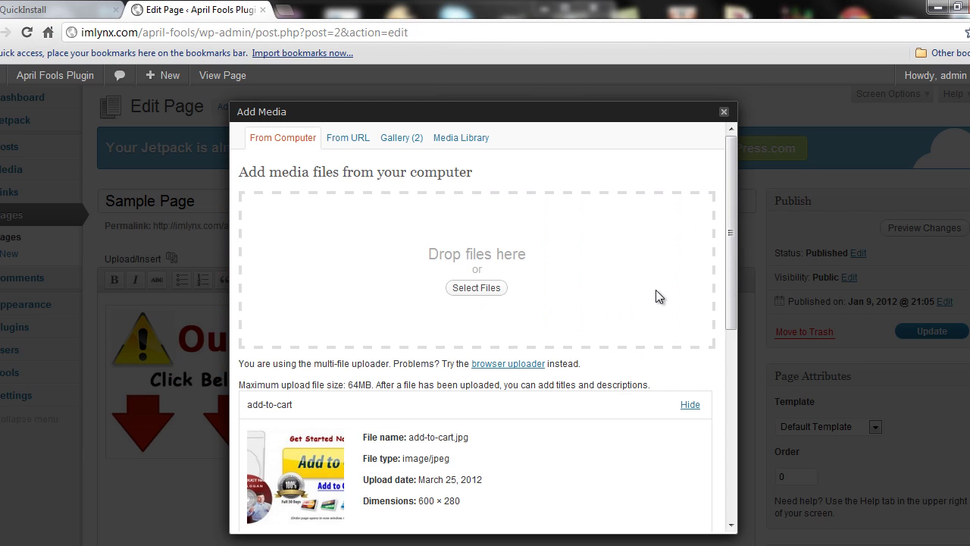
drag(733, 273, 726, 476)
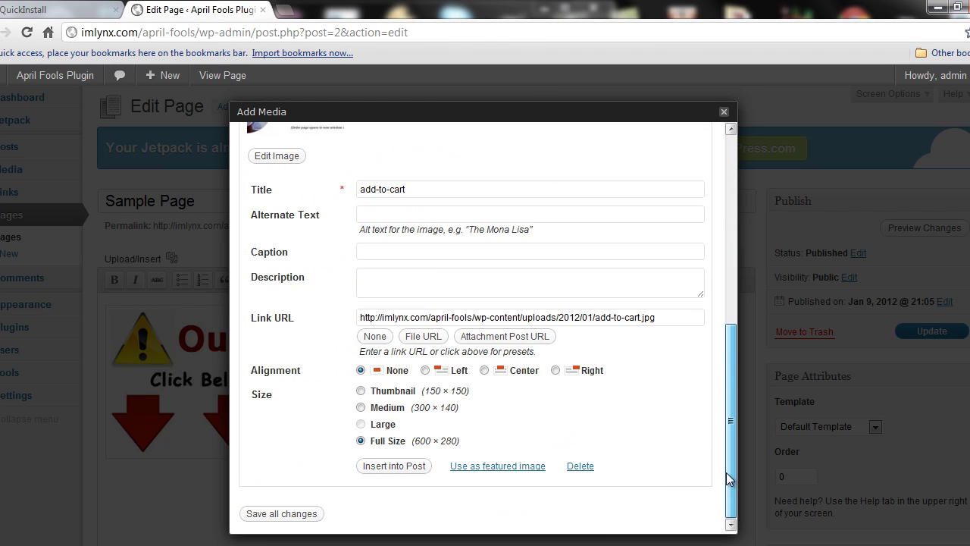
click(374, 316)
key(ctrl+a)
key(BackSpace)
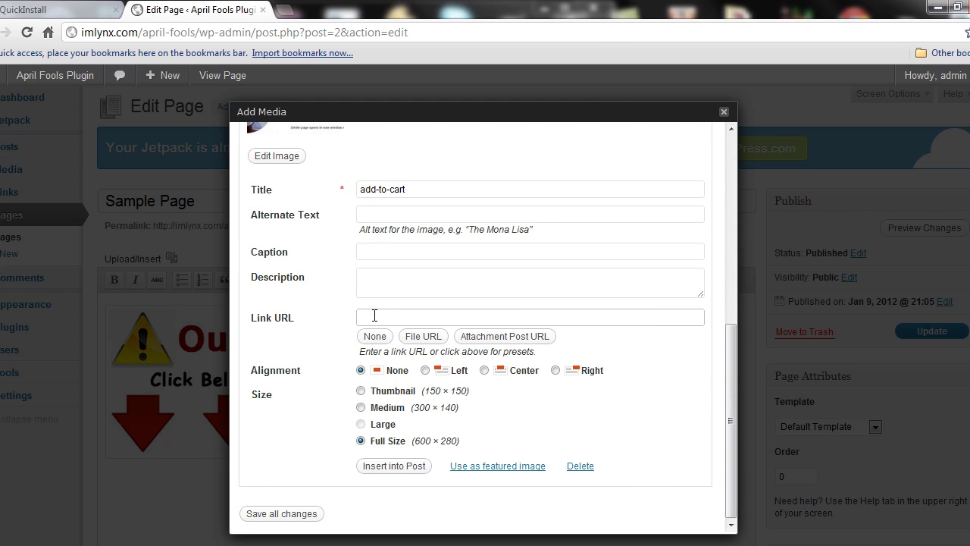
click(387, 465)
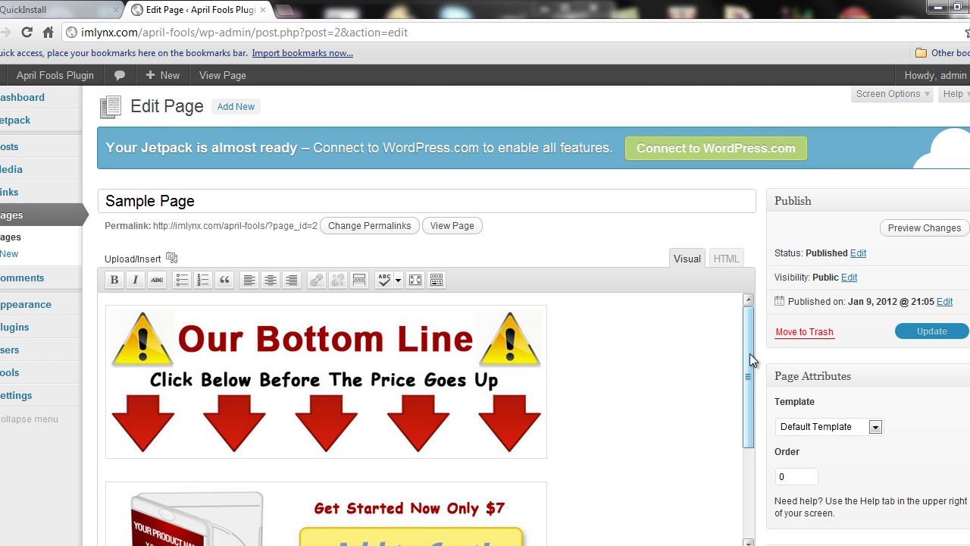
Upload the dn-our-buttom-line banner and insert it into the page without a link.
drag(749, 353, 753, 449)
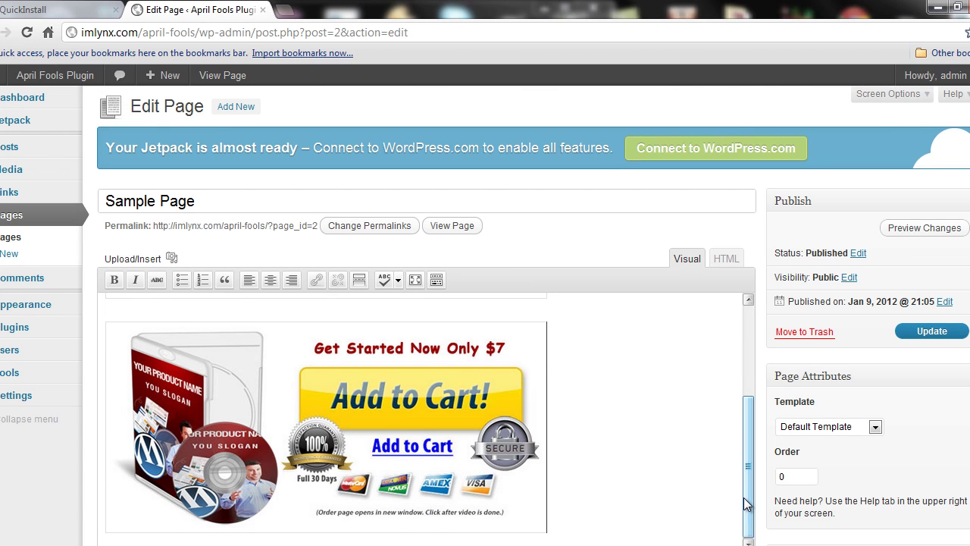
scroll(744, 498, up, 4)
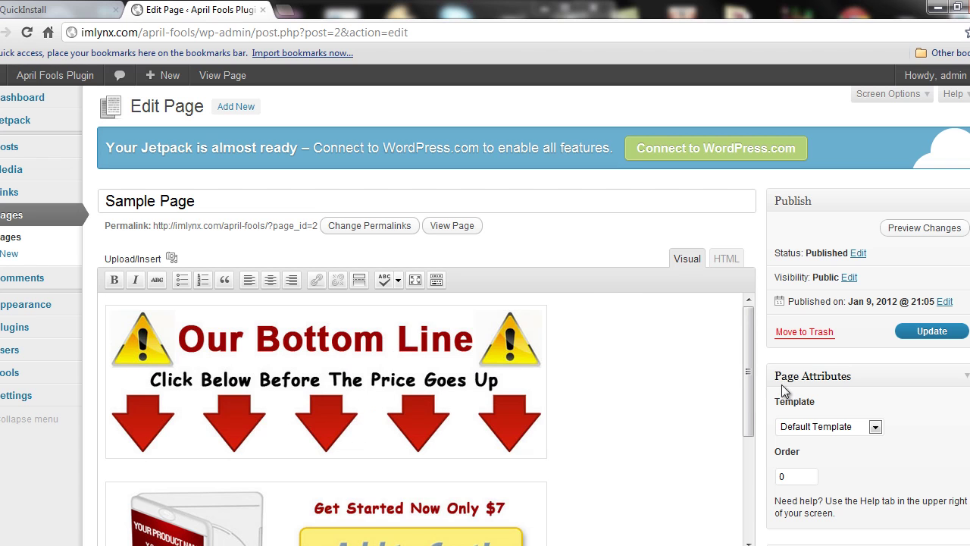
drag(748, 398, 745, 512)
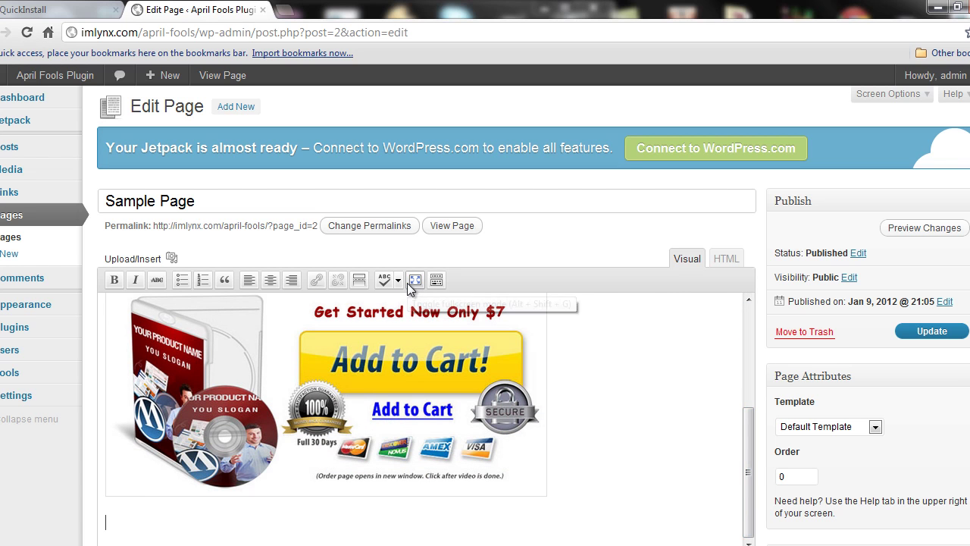
click(171, 258)
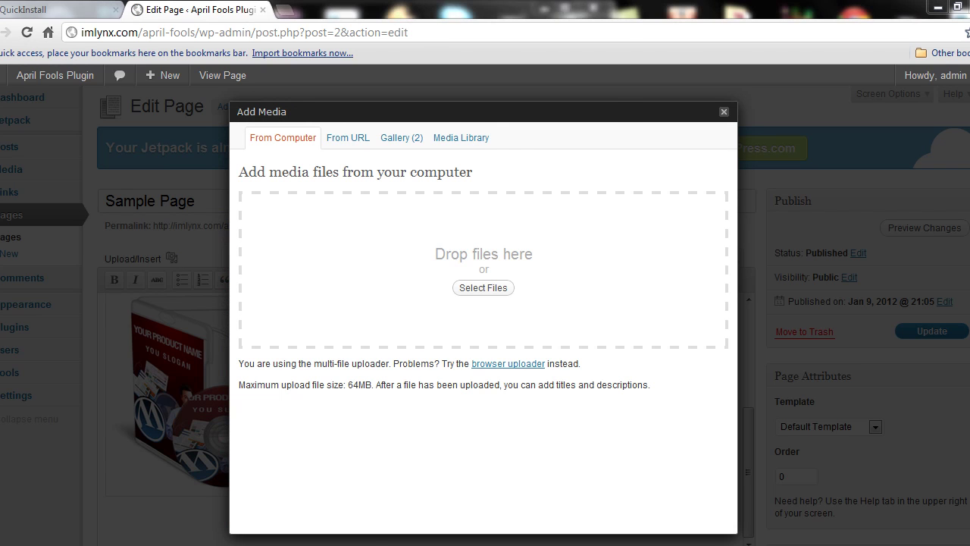
key(alt+Tab)
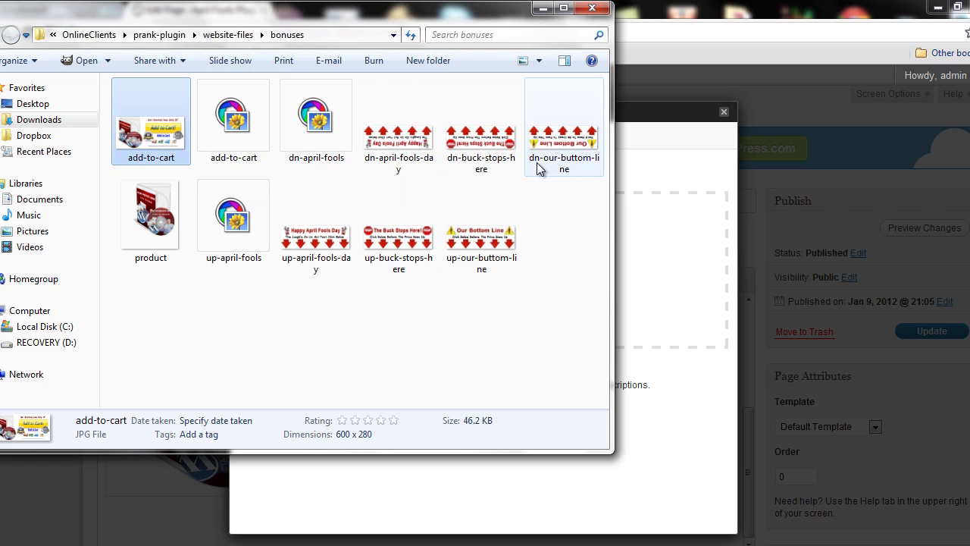
drag(573, 147, 651, 283)
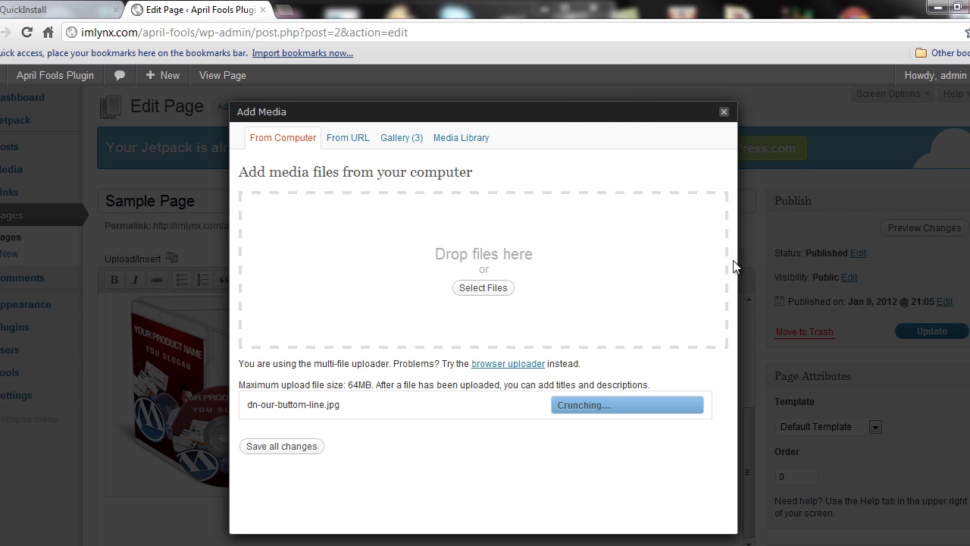
drag(733, 260, 734, 478)
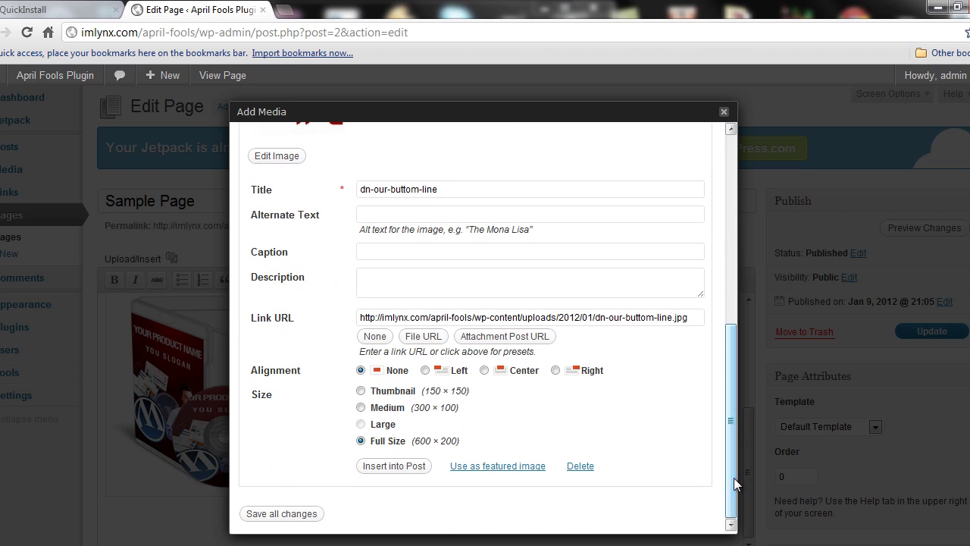
click(633, 318)
key(ctrl+a)
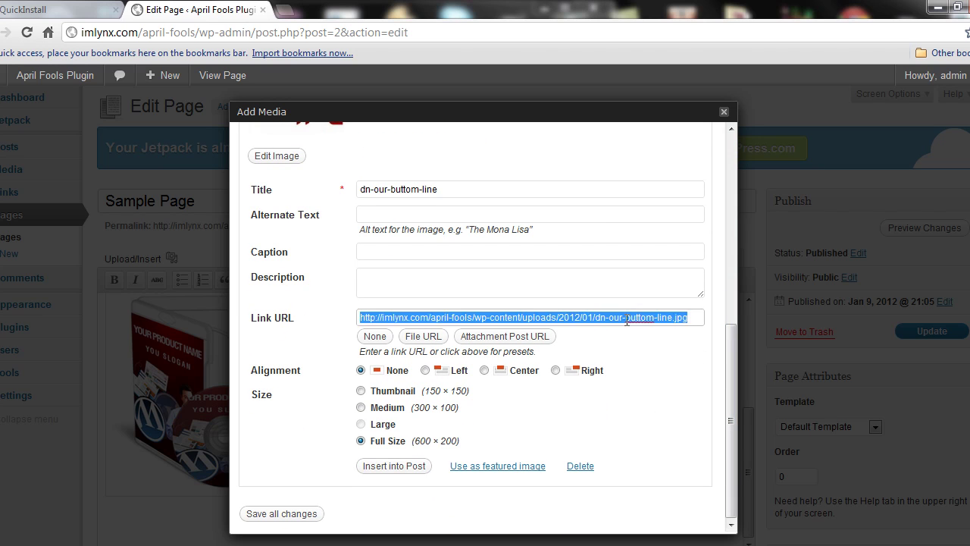
key(BackSpace)
click(397, 467)
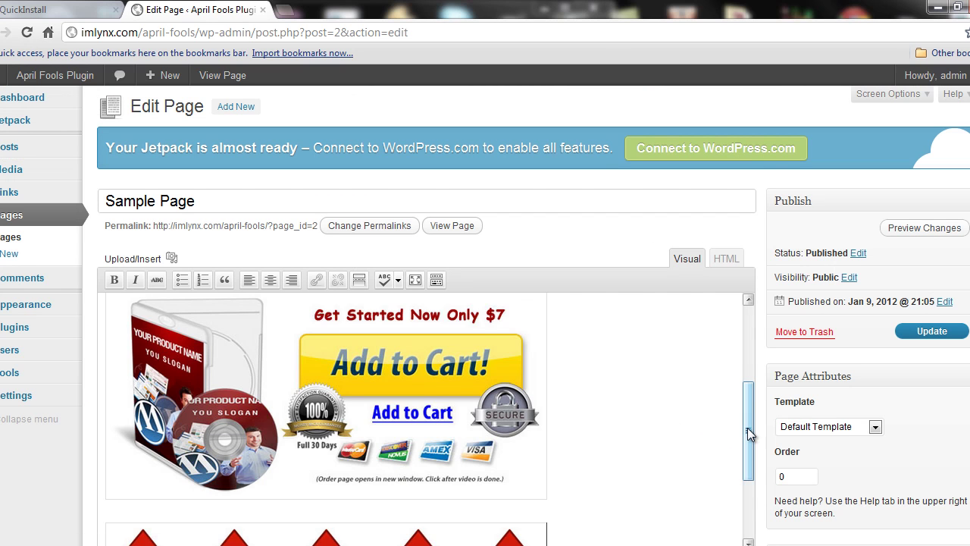
drag(748, 427, 751, 340)
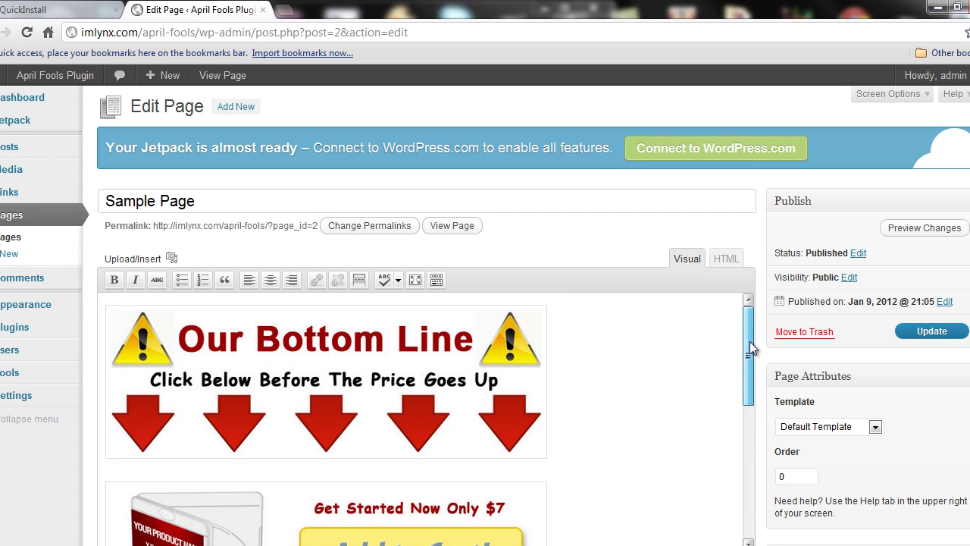
Review the Our Bottom Line banner and $7 add-to-cart image, then Update the Sample Page.
drag(750, 341, 749, 419)
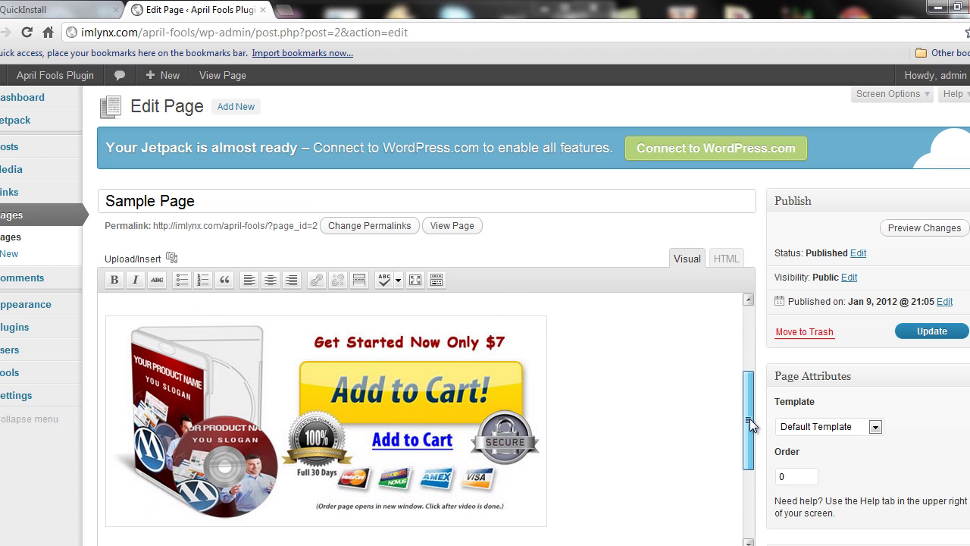
drag(750, 418, 758, 494)
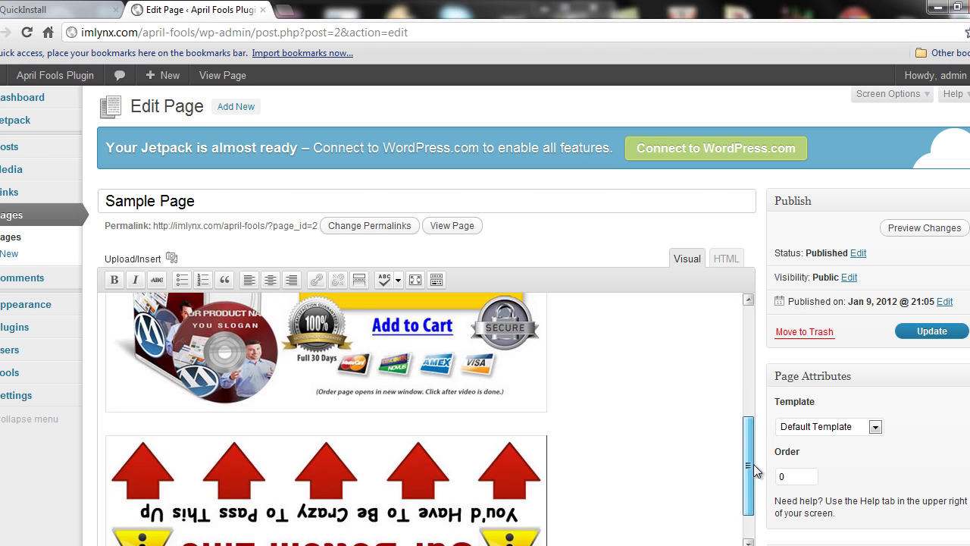
drag(754, 494, 742, 341)
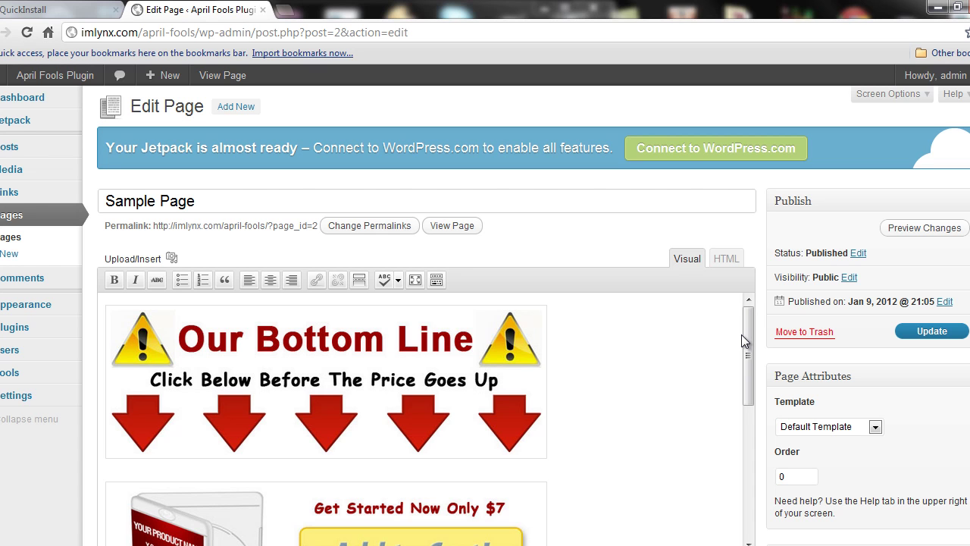
click(931, 331)
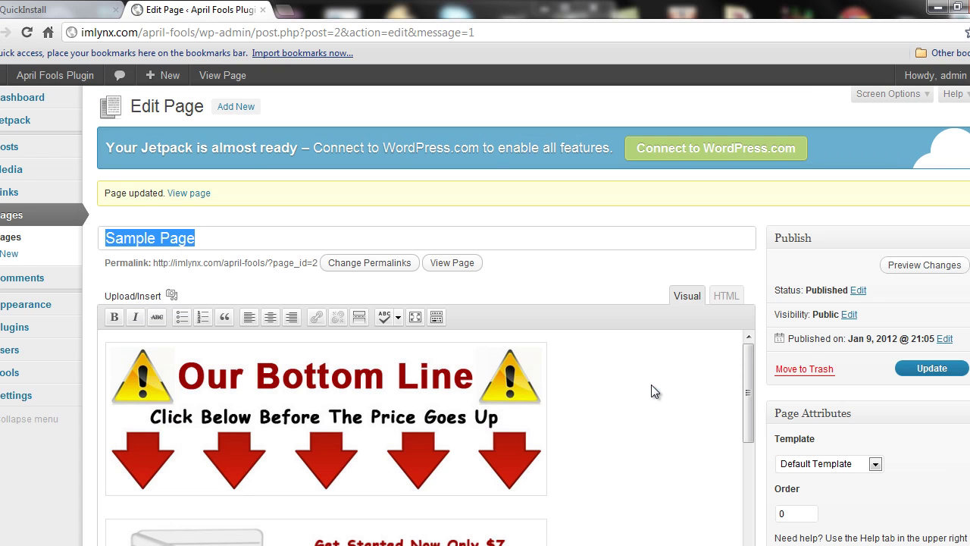
click(642, 106)
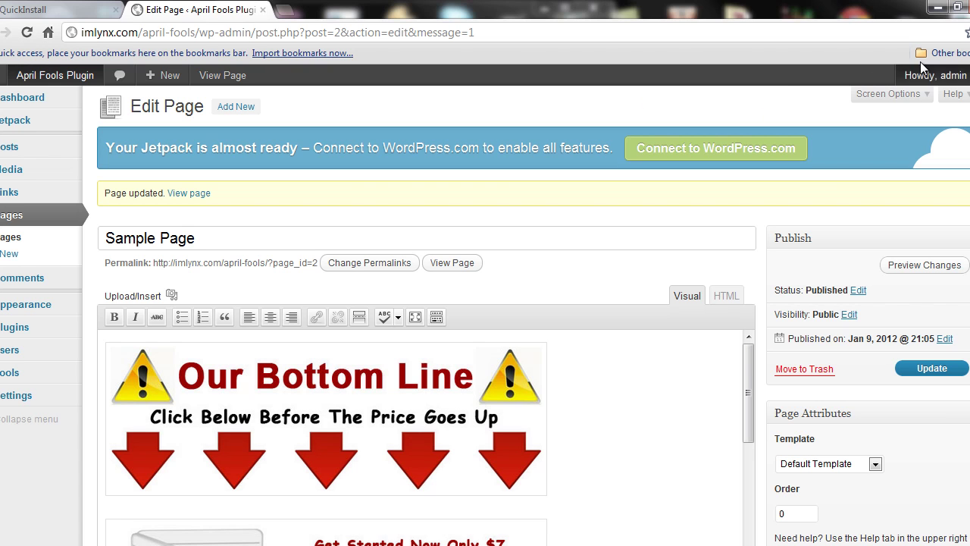
Clear Chrome's browsing history, cache and cookies from Options > Under the Hood.
click(968, 32)
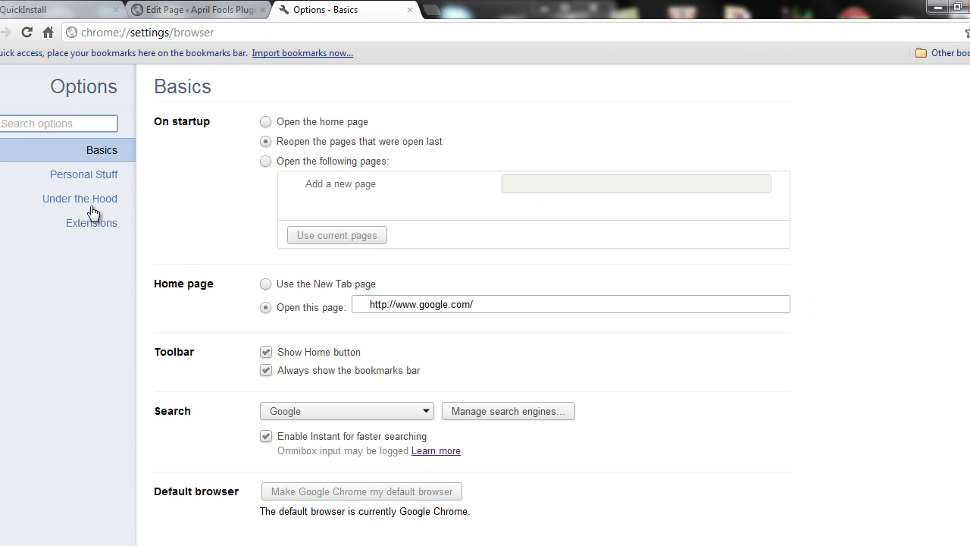
click(99, 201)
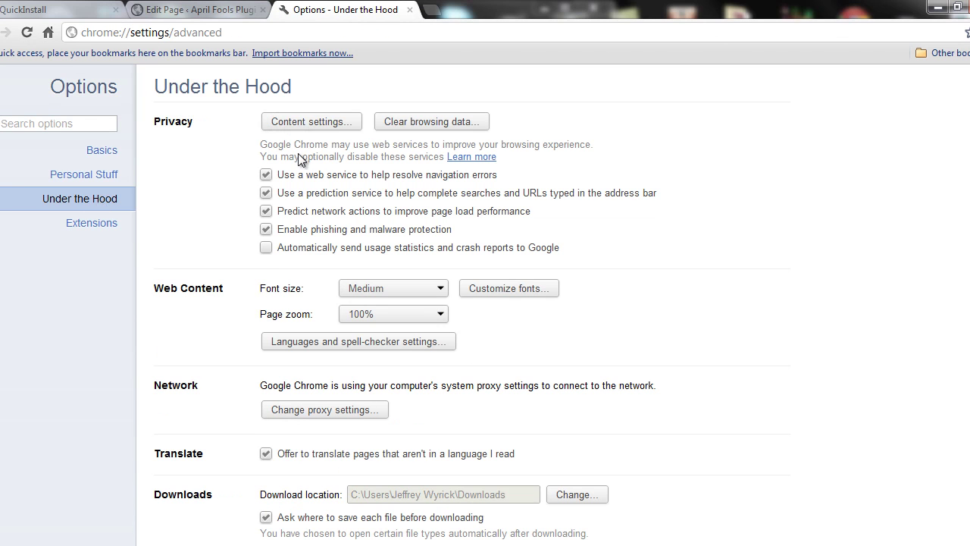
click(410, 126)
click(537, 352)
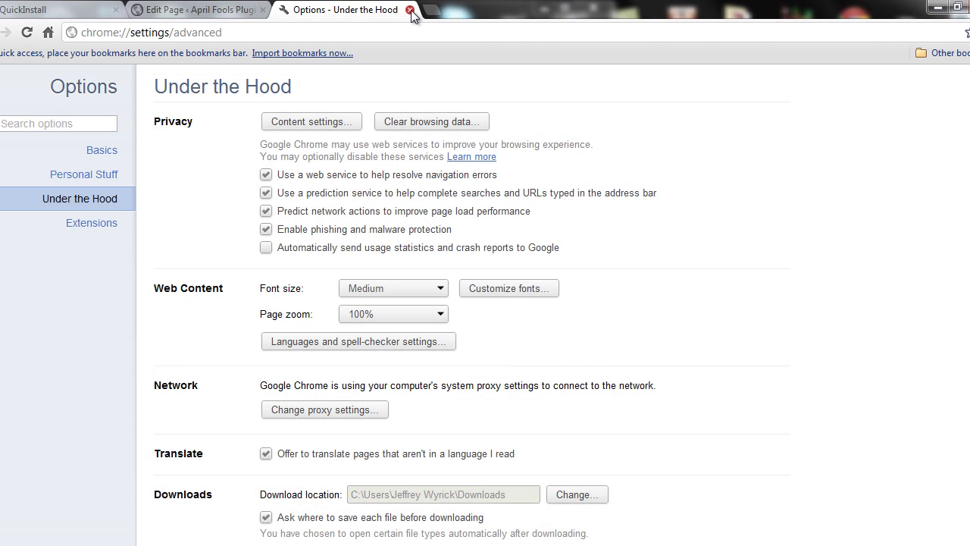
Open the live site in a new tab, go to Sample Page, and scroll the flipped page.
click(410, 9)
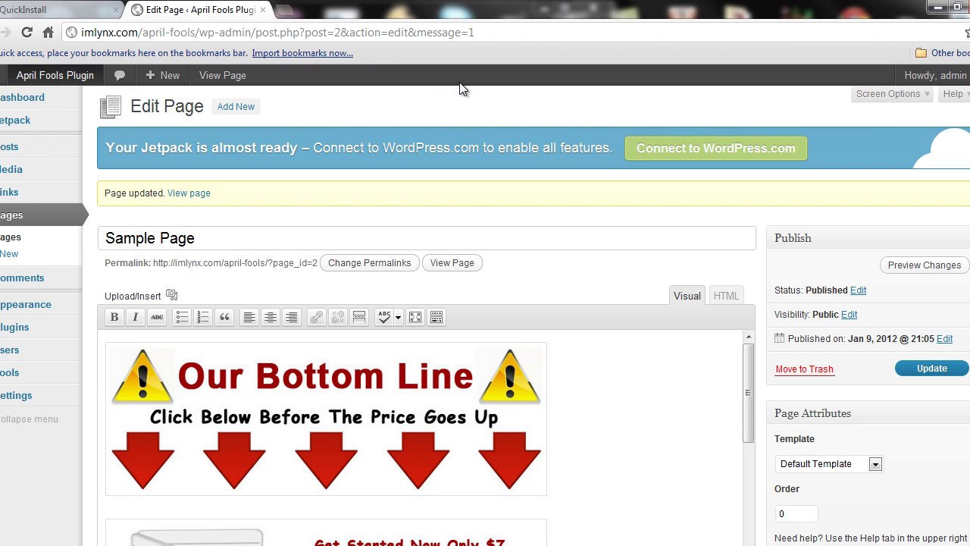
right_click(81, 75)
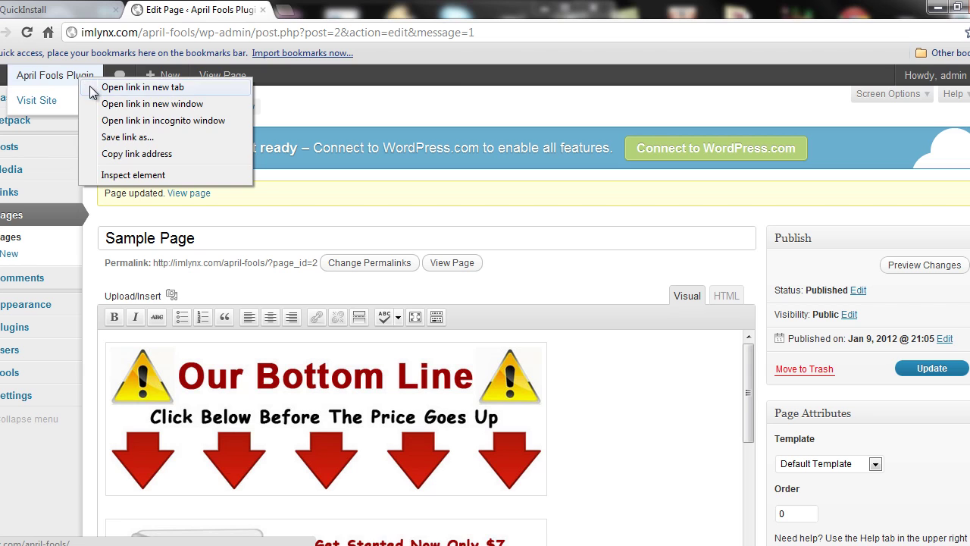
click(106, 87)
click(307, 10)
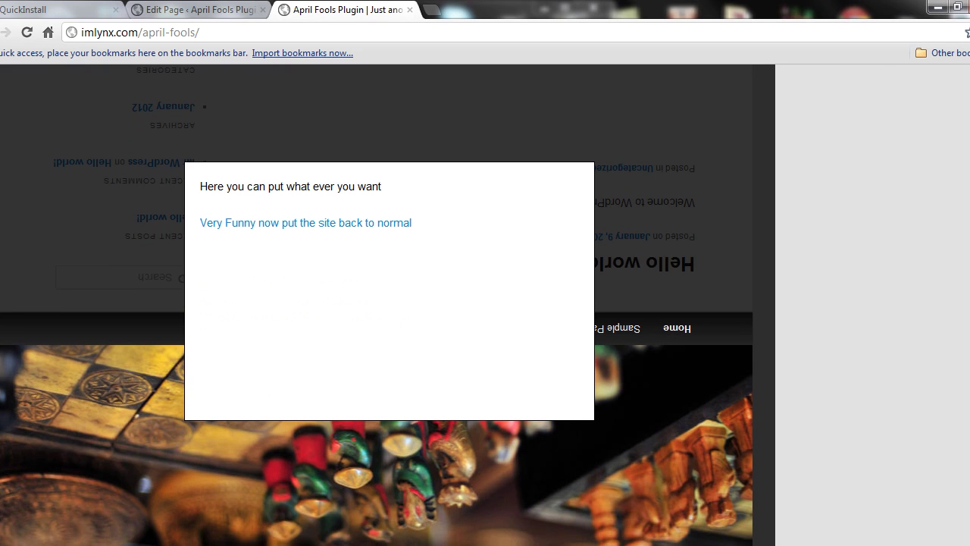
click(624, 334)
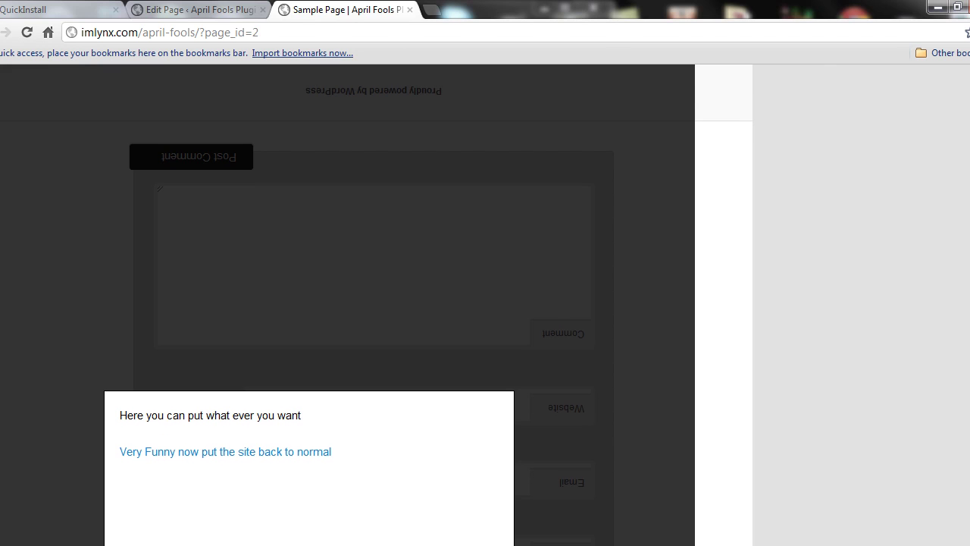
scroll(348, 303, down, 1)
scroll(349, 303, down, 2)
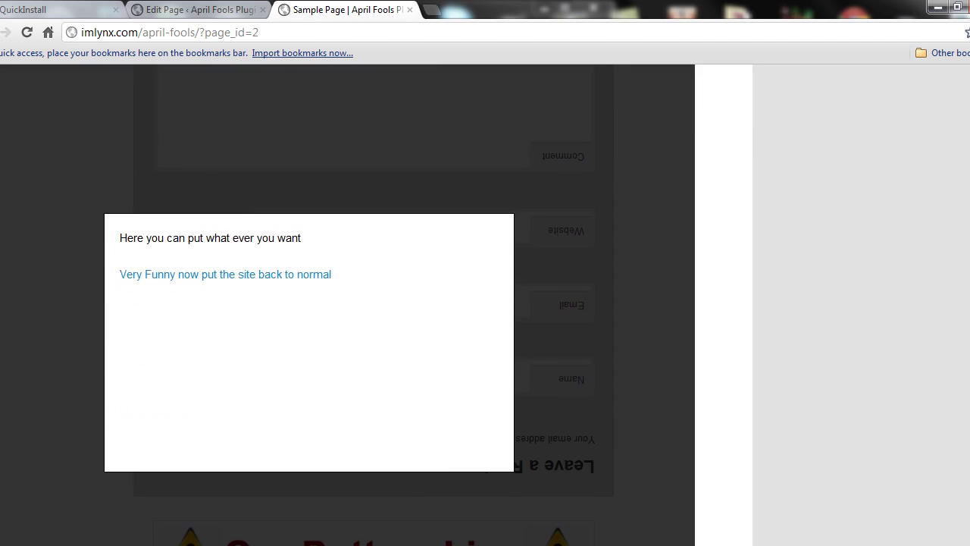
scroll(349, 304, down, 1)
scroll(348, 303, down, 1)
scroll(238, 381, down, 1)
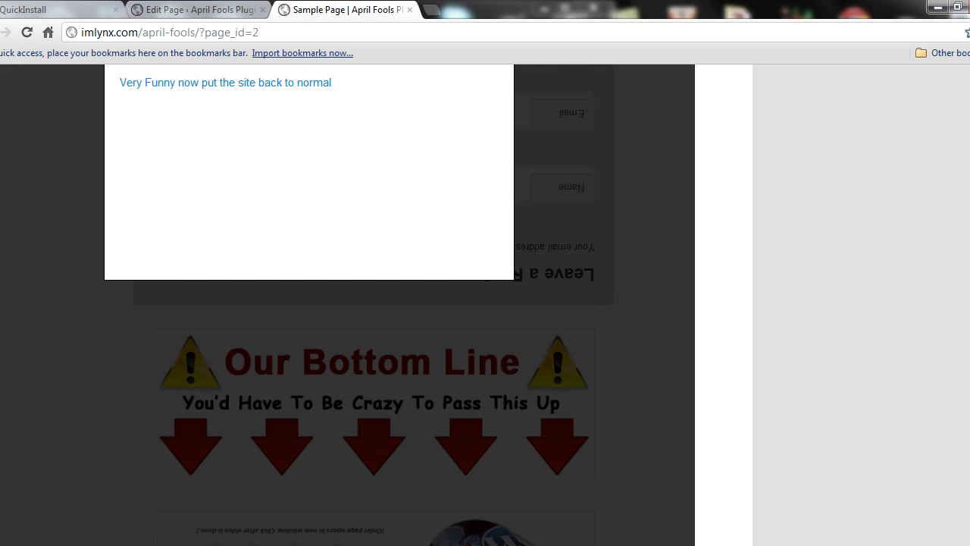
scroll(348, 303, down, 3)
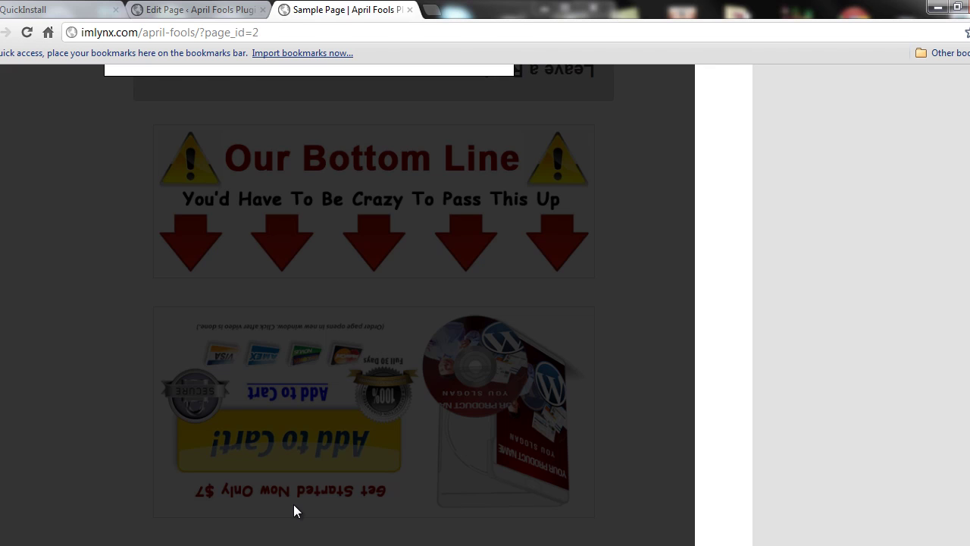
scroll(294, 510, up, 3)
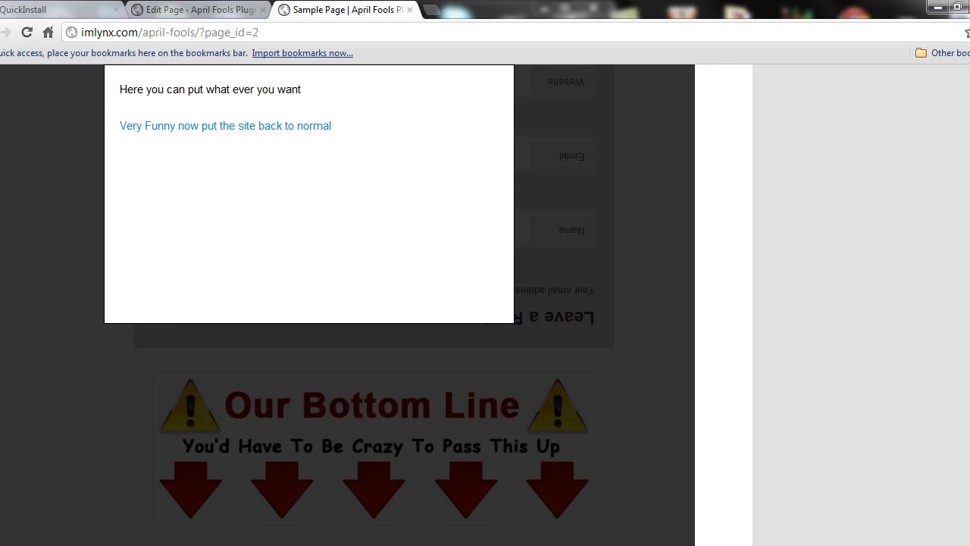
Use the 'Very Funny now put the site back to normal' link, then scroll the upright page.
click(266, 126)
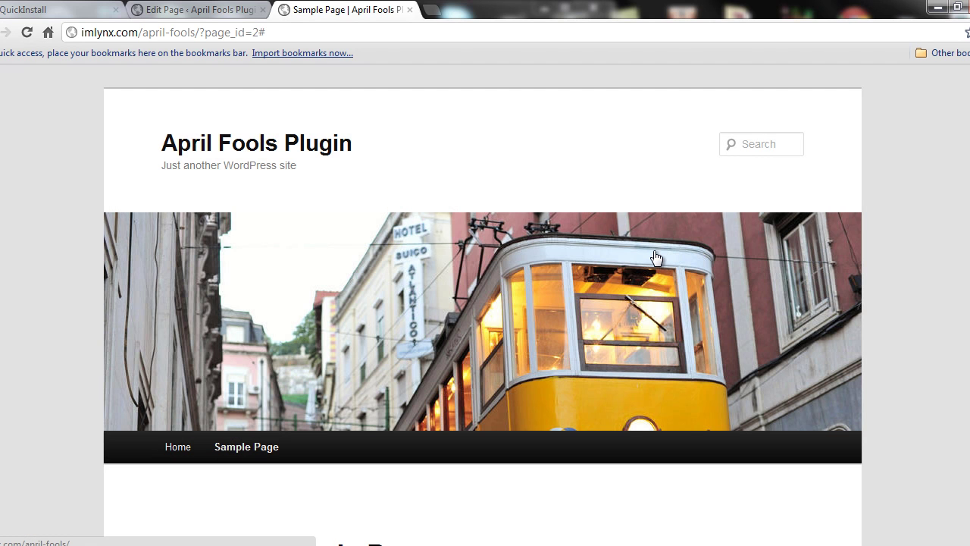
scroll(515, 310, down, 1)
scroll(515, 310, down, 2)
scroll(515, 310, down, 2)
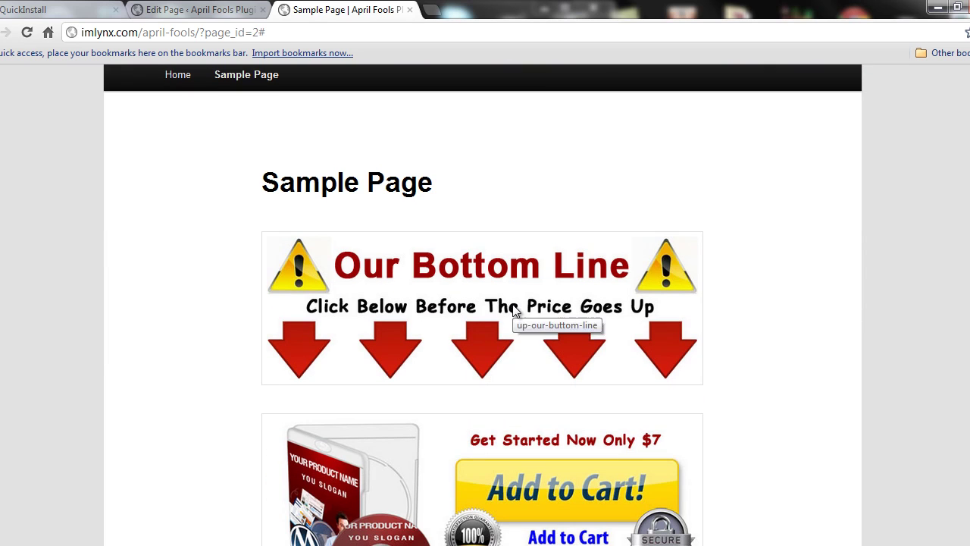
scroll(485, 303, down, 3)
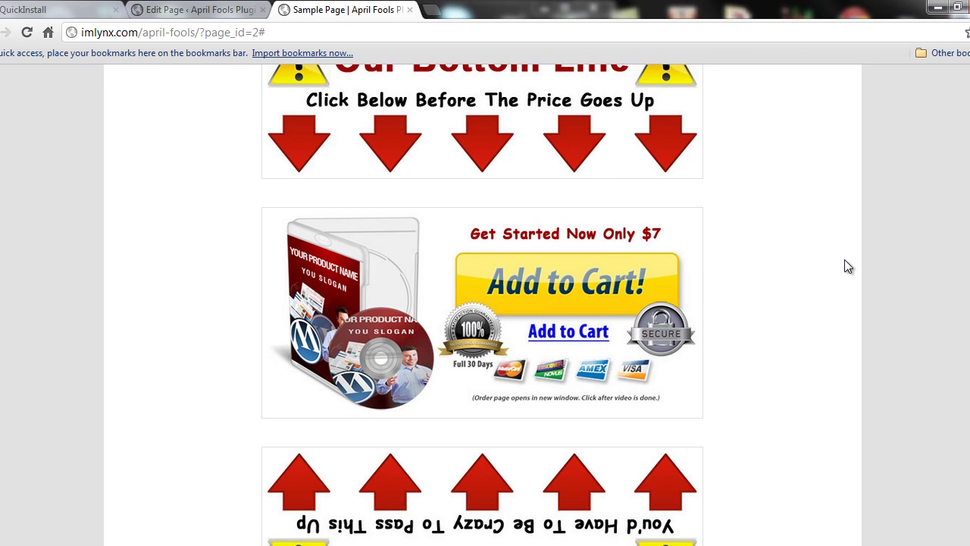
scroll(844, 260, up, 1)
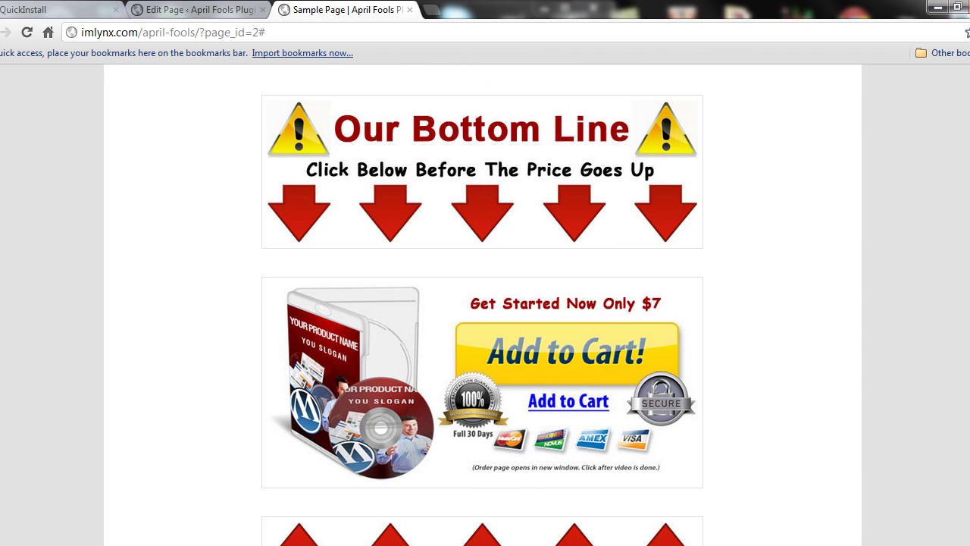
scroll(482, 309, up, 1)
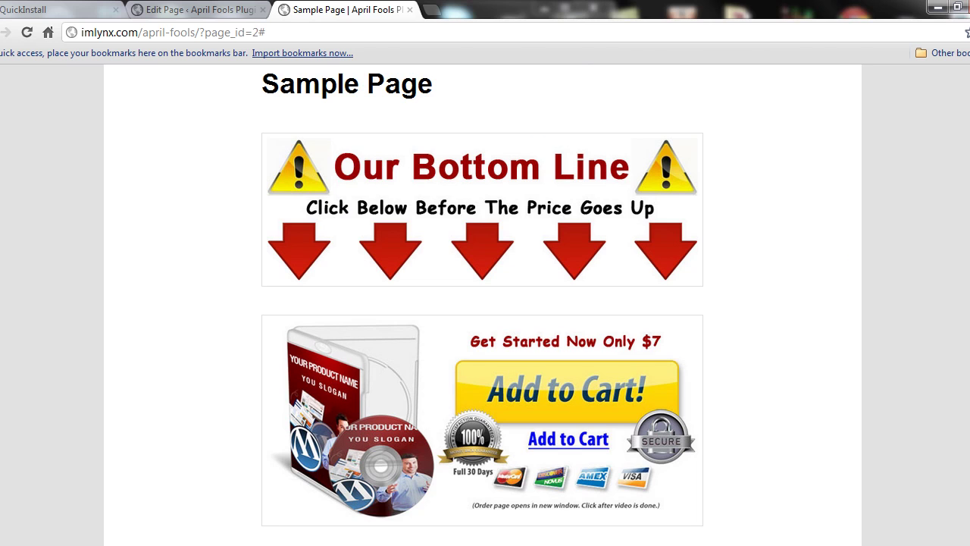